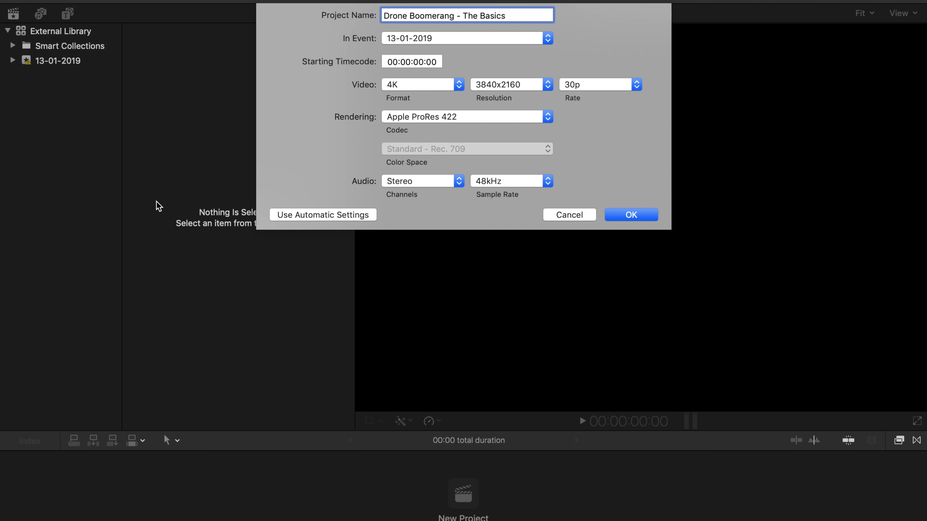
Keep the frame rate at 30p, confirm the new 4K project, and bring up media import options
click(596, 86)
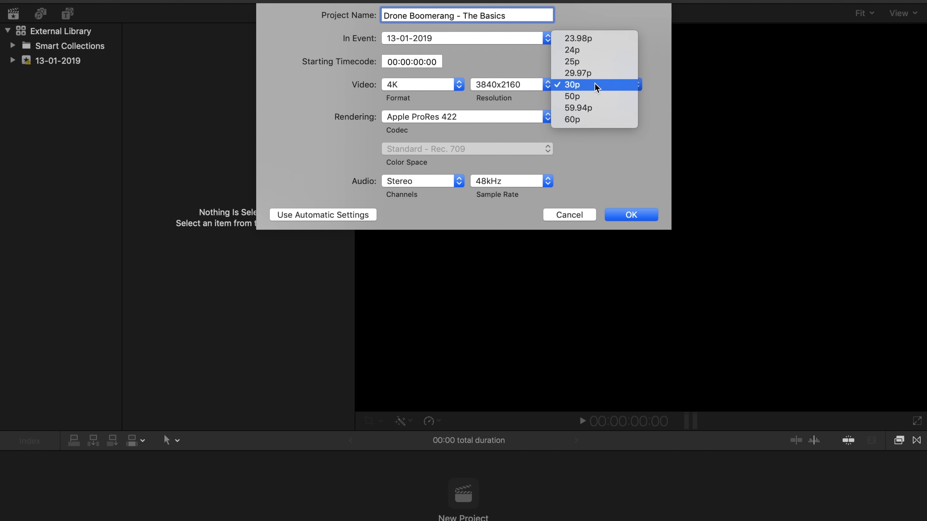
click(573, 86)
click(573, 86)
click(594, 86)
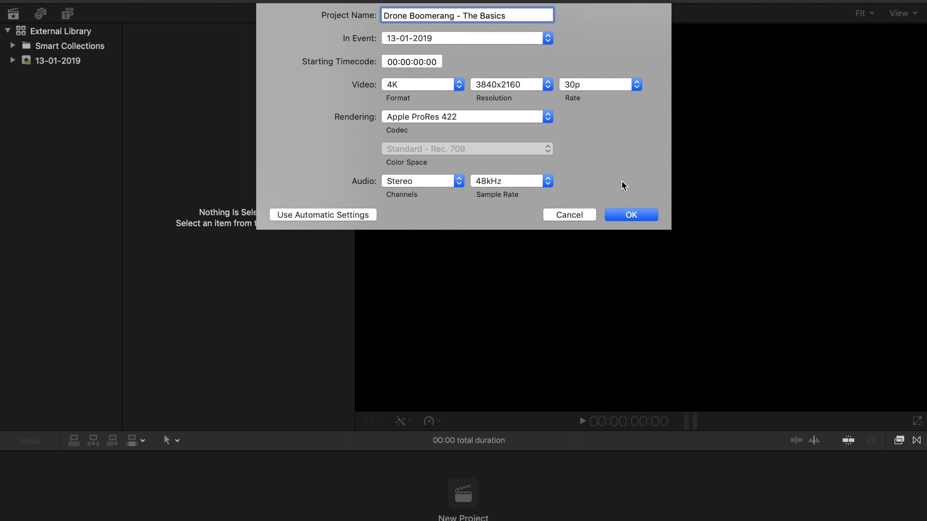
click(628, 214)
right_click(237, 256)
click(404, 228)
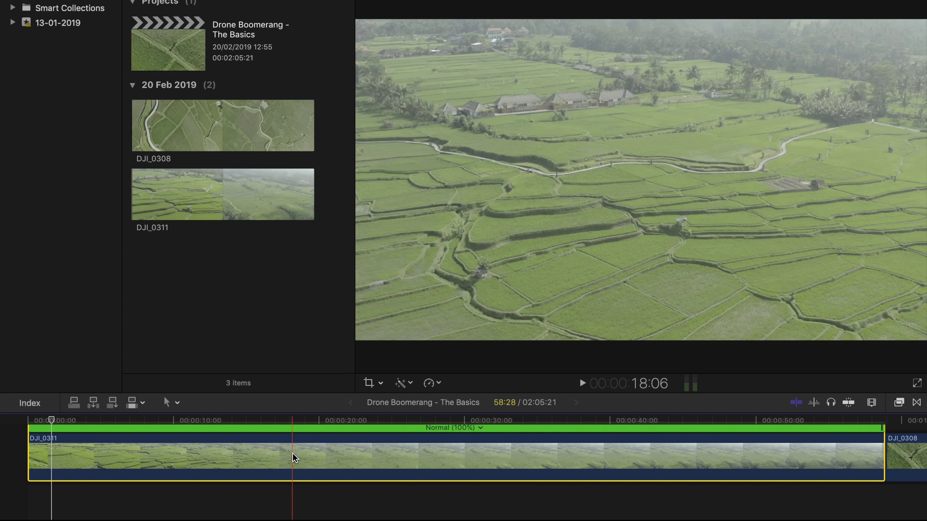
Fit the whole project in the timeline and zoom out to view the clips and music
key(shift+z)
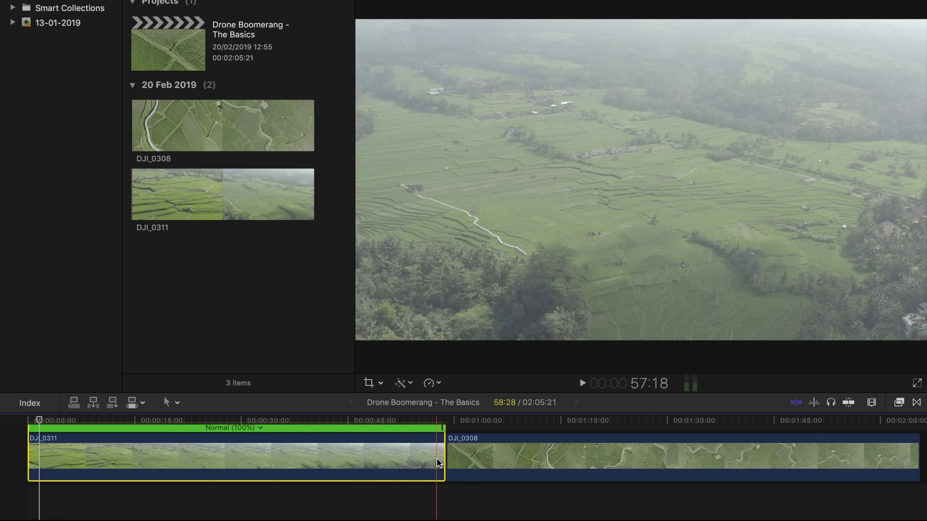
key(super+minus)
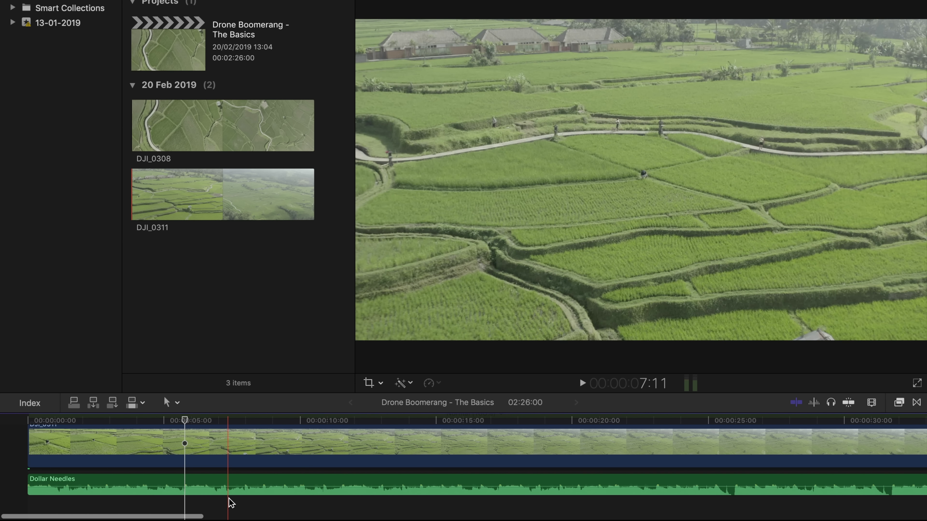
Blade the Dollar Needles music at the playhead, delete the rest, and trim its end near five seconds
key(b)
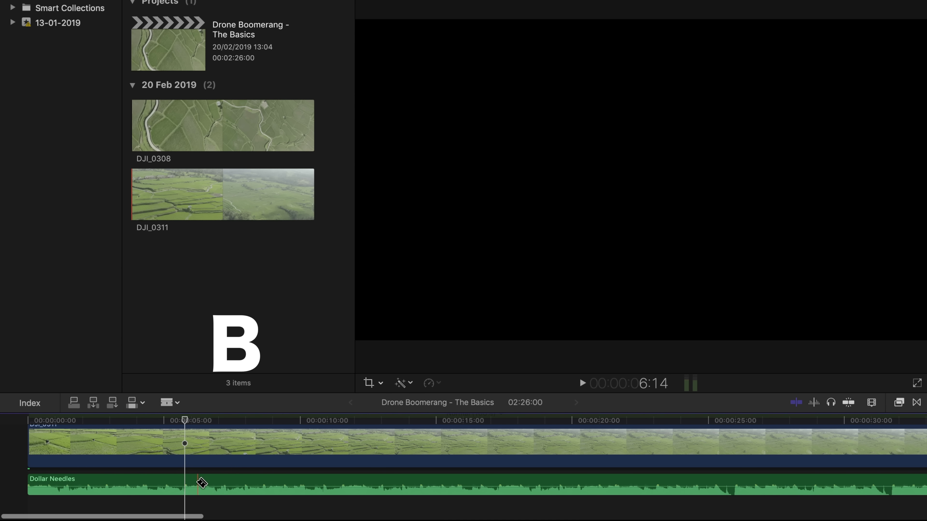
click(197, 489)
key(Delete)
key(super+equal)
key(super+equal)
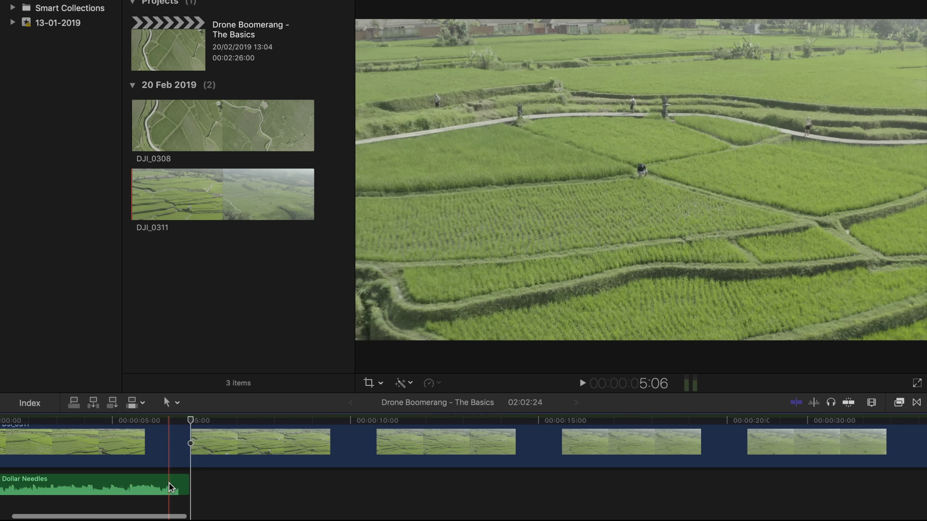
mouse_move(350, 479)
mouse_down()
mouse_move(379, 481)
mouse_move(341, 476)
mouse_up()
key(super+equal)
key(super+equal)
key(super+minus)
key(super+minus)
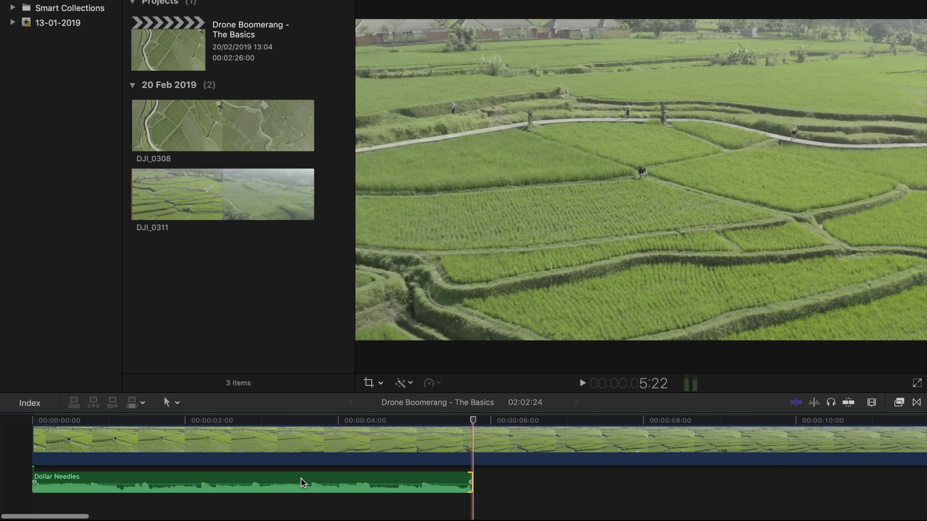
Speed-blade DJI_0311 at one second and near its end, then bring up the middle section's retime options
key(super+equal)
click(393, 446)
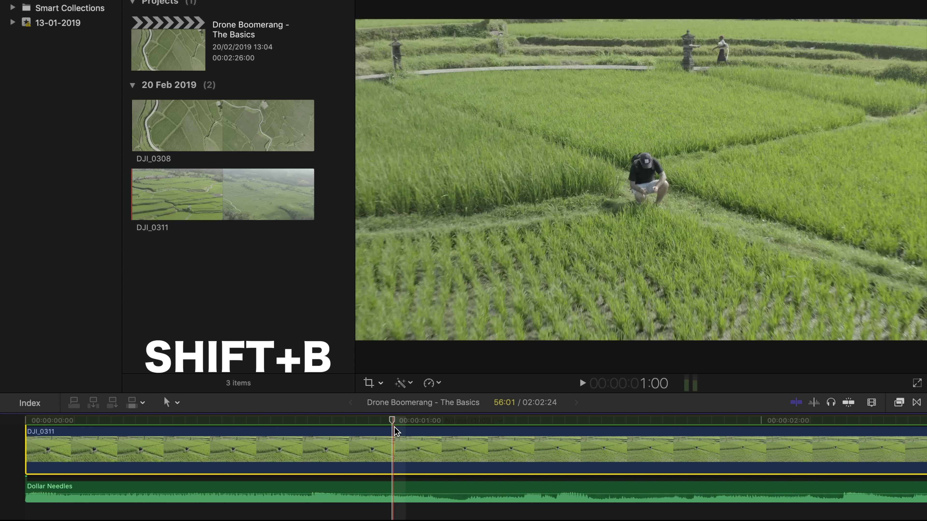
key(shift+b)
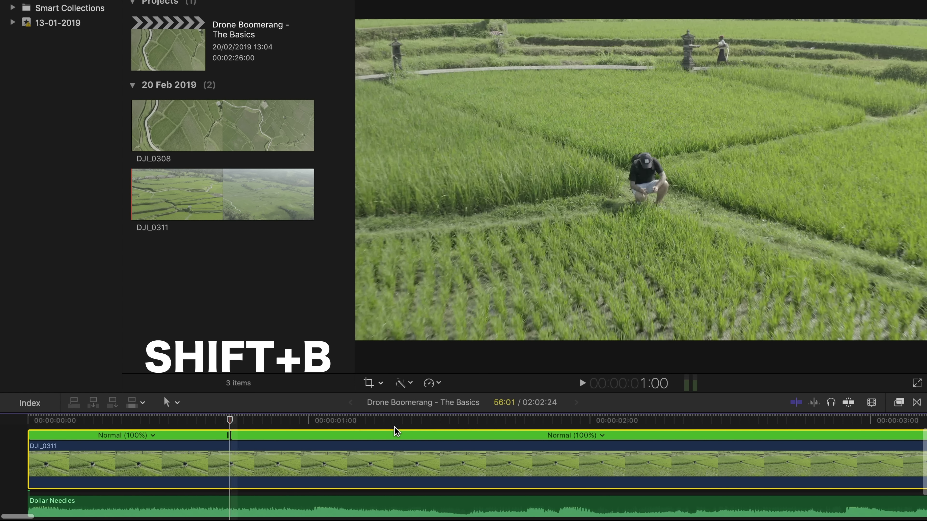
key(super+minus)
key(super+minus)
key(super+minus)
scroll(397, 432, right, 10)
key(super+equal)
key(super+equal)
key(super+equal)
key(super+equal)
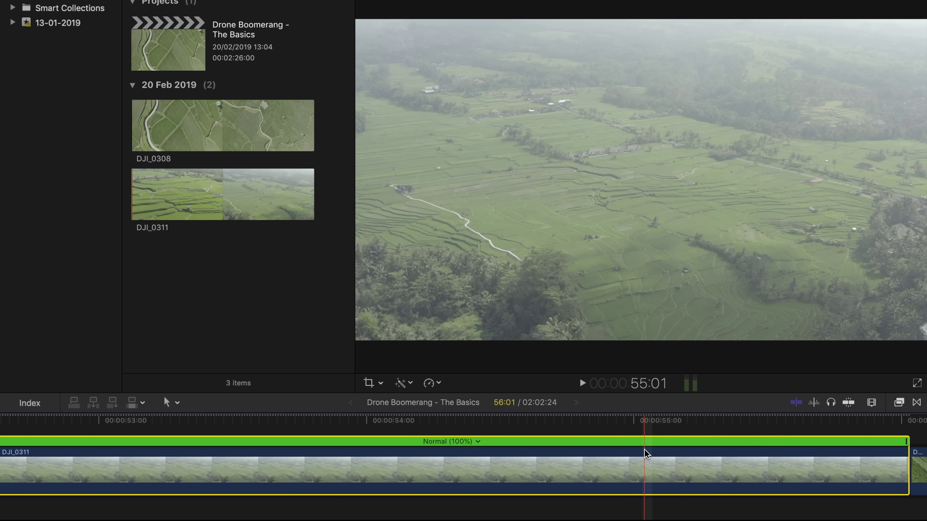
key(shift+b)
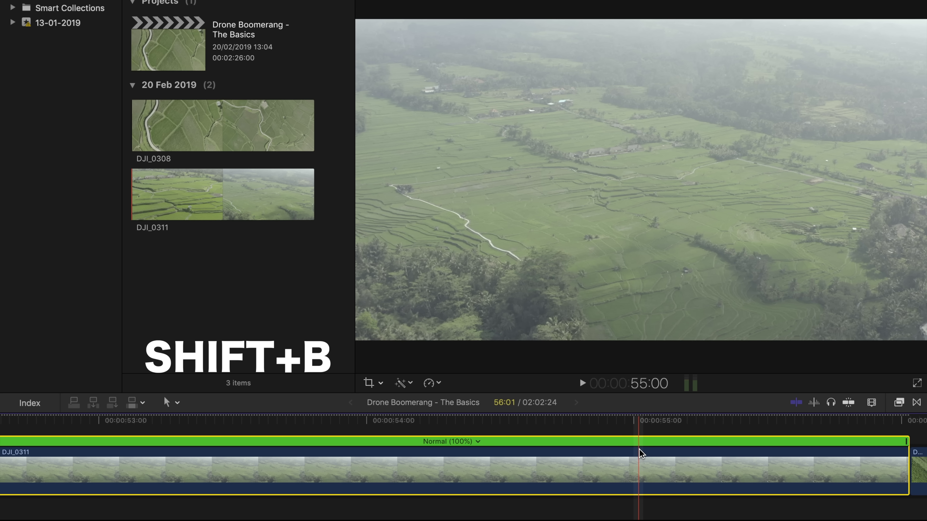
click(257, 441)
mouse_move(287, 469)
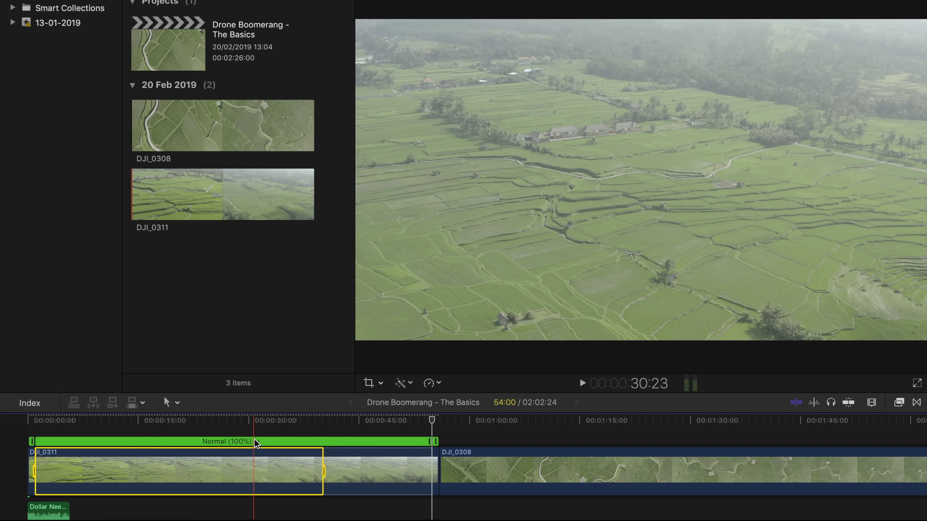
Set DJI_0311's middle section to Fast 20x and drag its retime handle left to speed it further
click(257, 441)
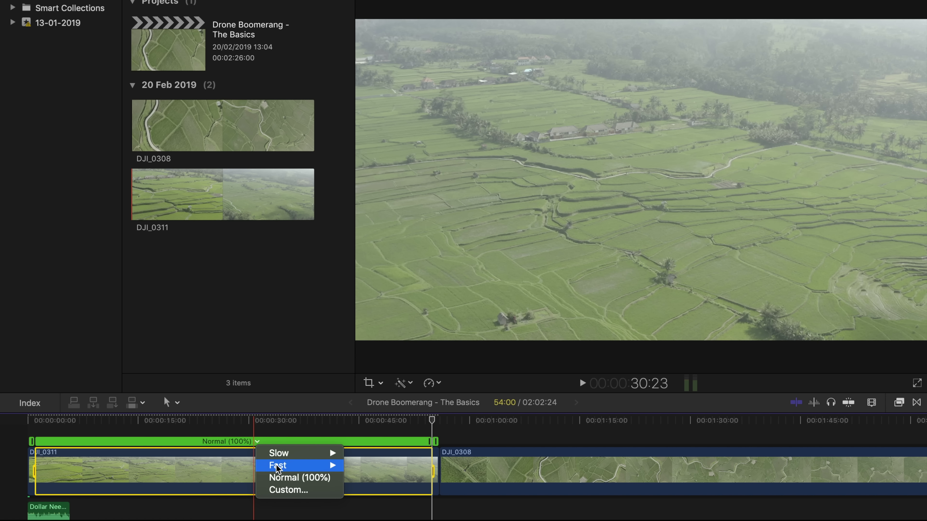
click(363, 501)
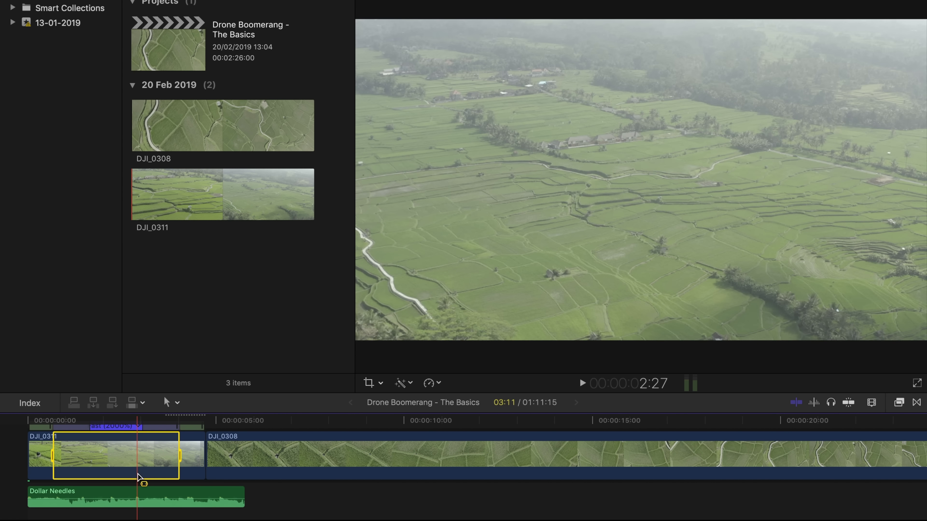
click(138, 476)
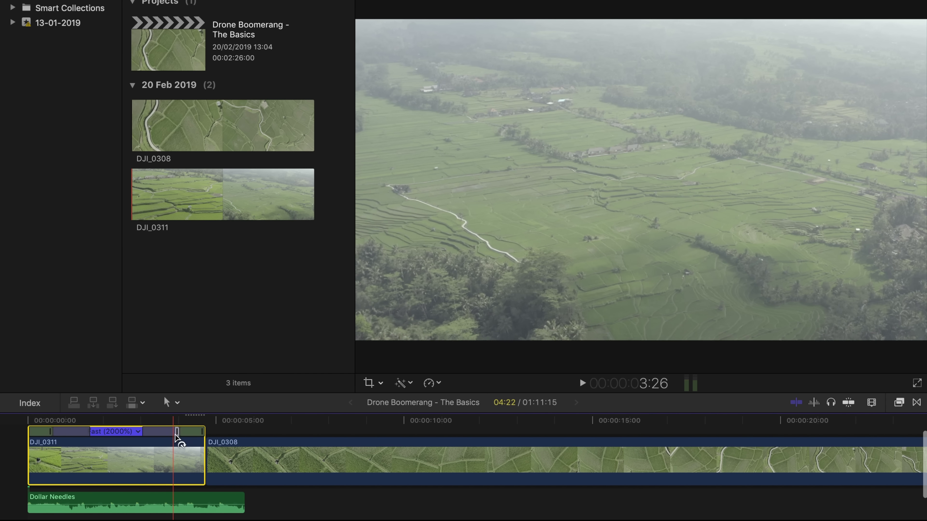
drag(177, 438, 104, 435)
click(47, 469)
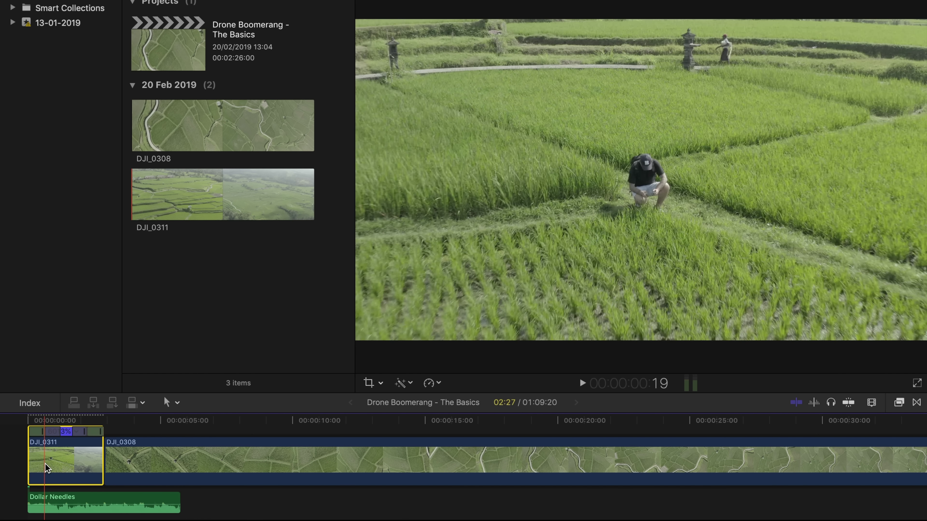
Copy the sped-up DJI_0311 clip and paste a second copy right after it
key(super+c)
key(Down)
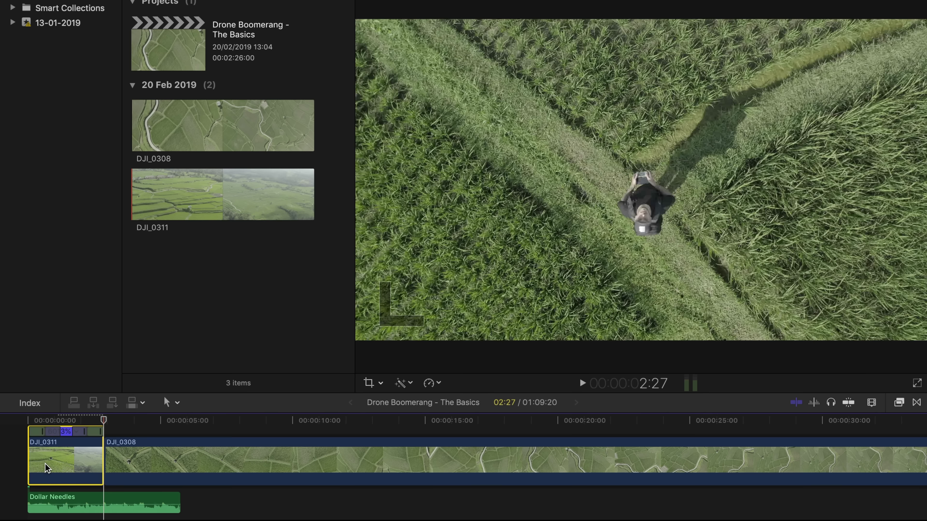
key(super+v)
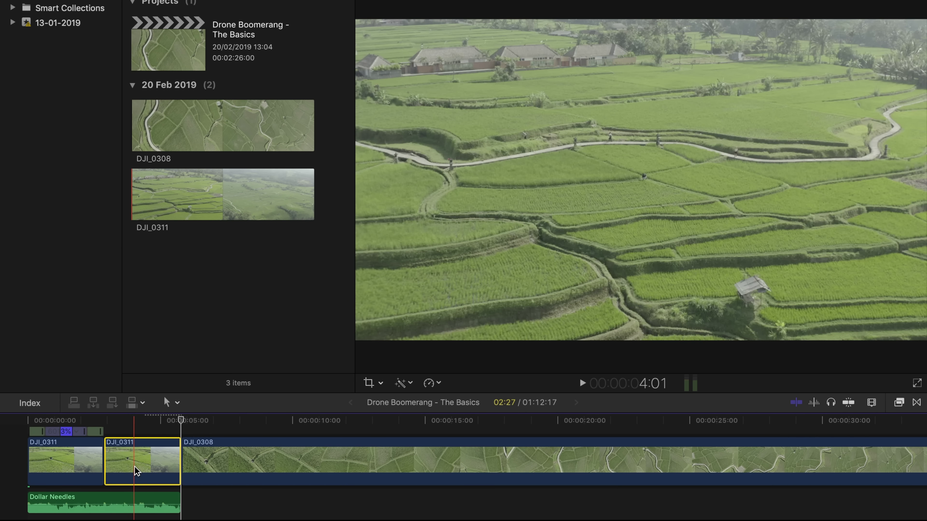
Turn the pasted copy into a compound clip and set it to play in reverse
ctrl+click(136, 471)
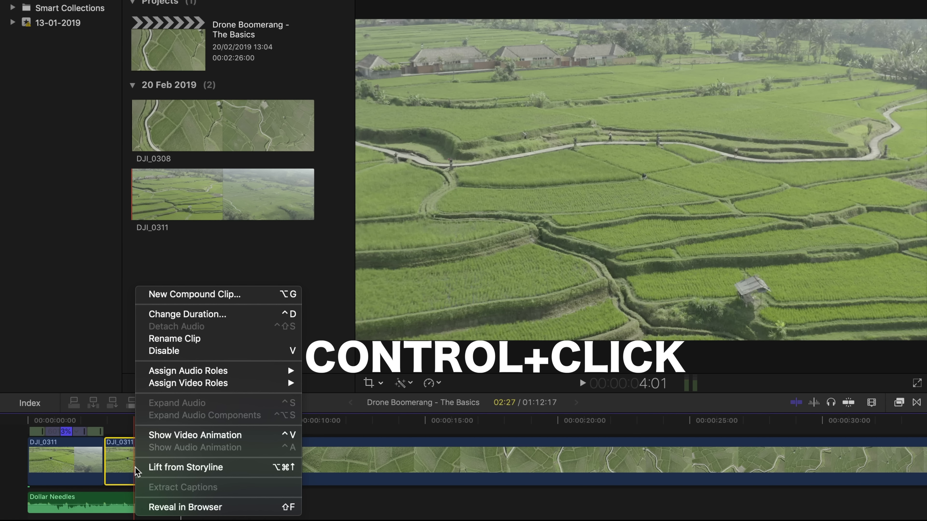
click(180, 294)
key(Return)
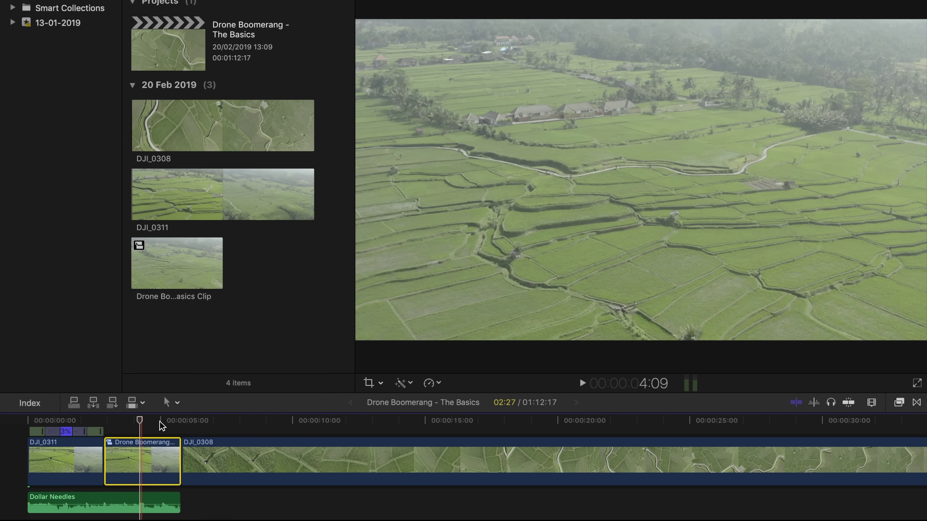
click(436, 384)
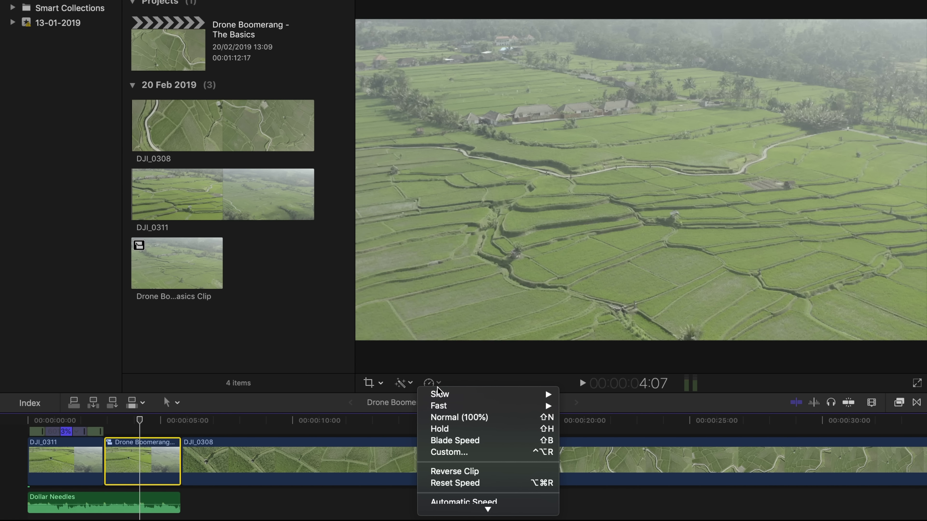
click(445, 472)
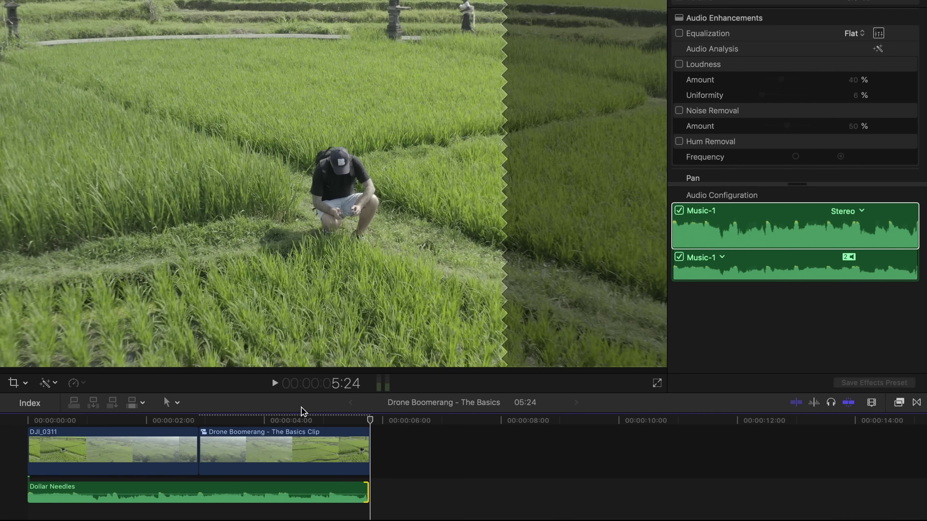
Trim one frame off the compound clip's end and cut the Dollar Needles music to end with it
key(super+equal)
key(super+equal)
key(super+equal)
key(super+equal)
key(super+equal)
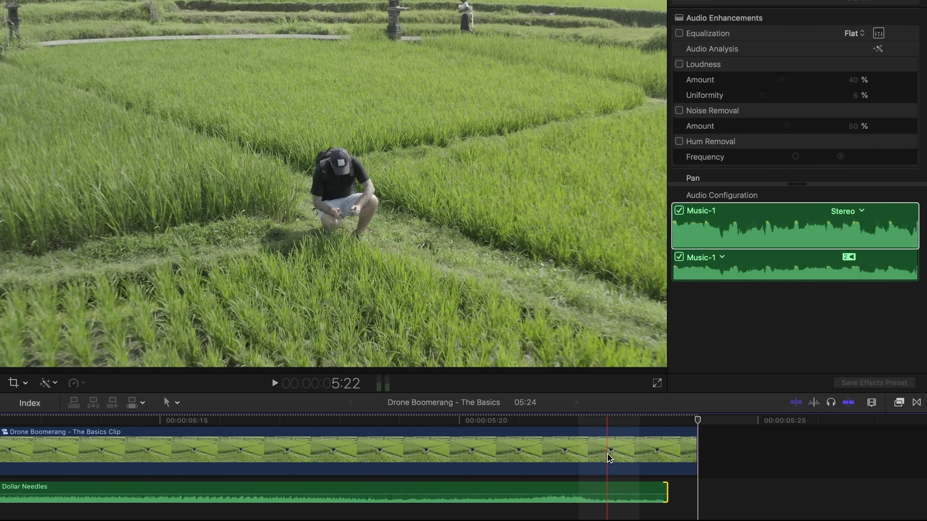
drag(696, 453, 658, 453)
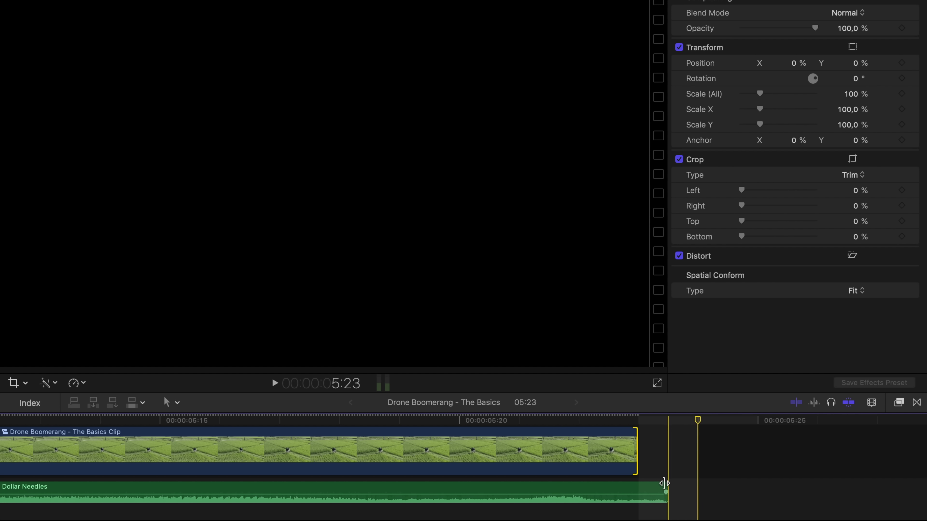
drag(664, 487, 635, 484)
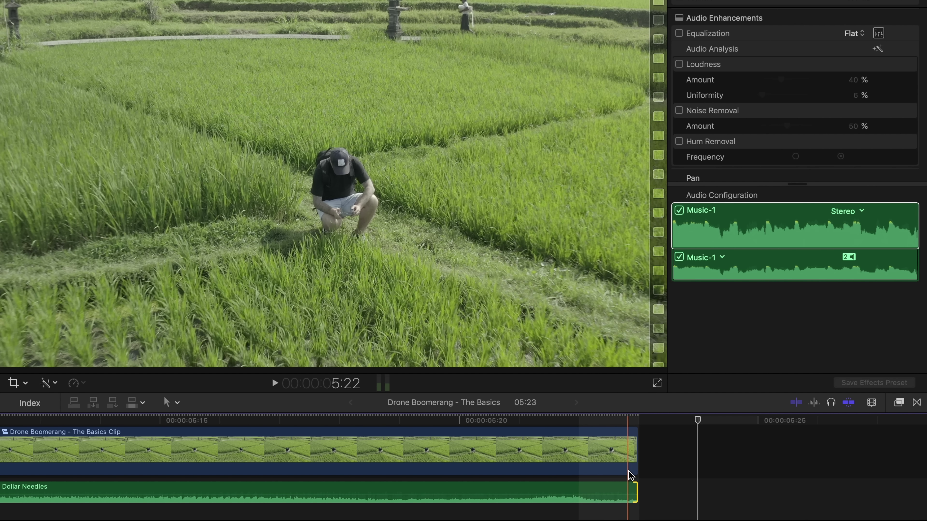
key(super+minus)
key(shift+z)
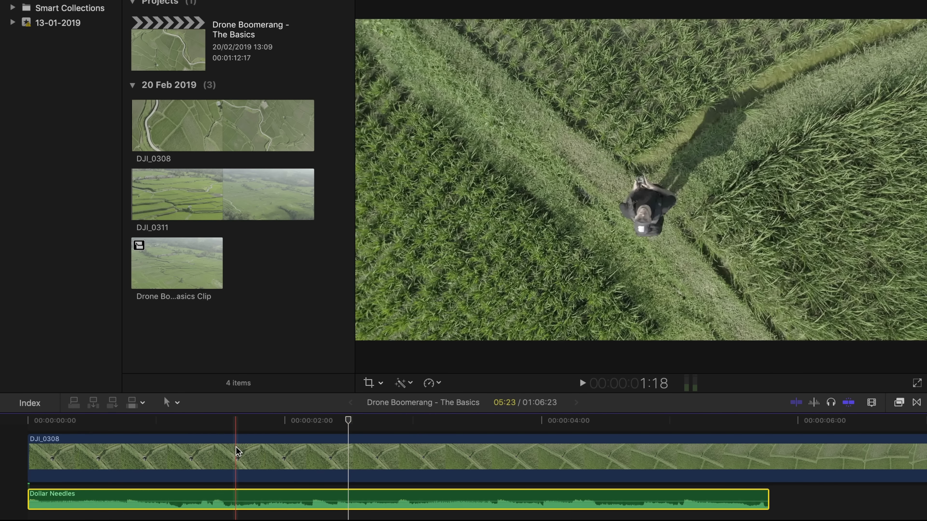
Trim DJI_0308's start and end edges and show its retime controls
drag(30, 458, 353, 461)
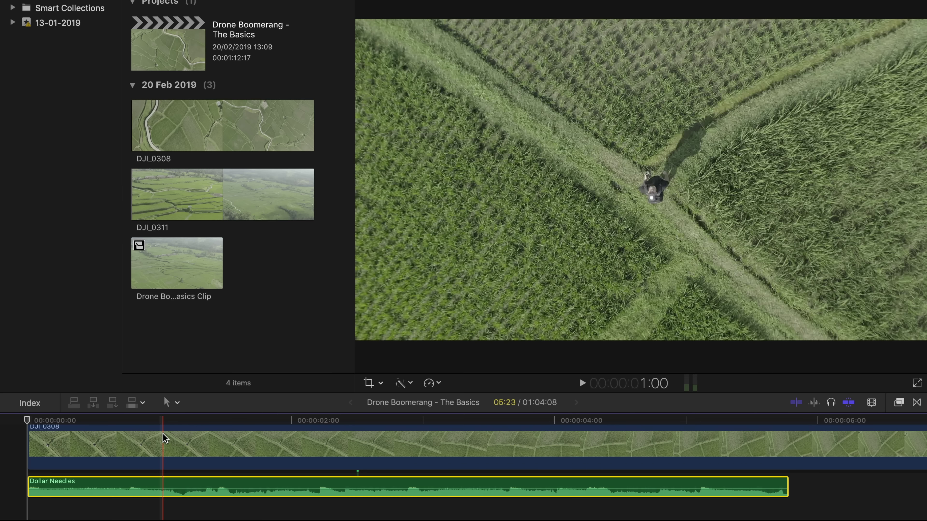
click(164, 437)
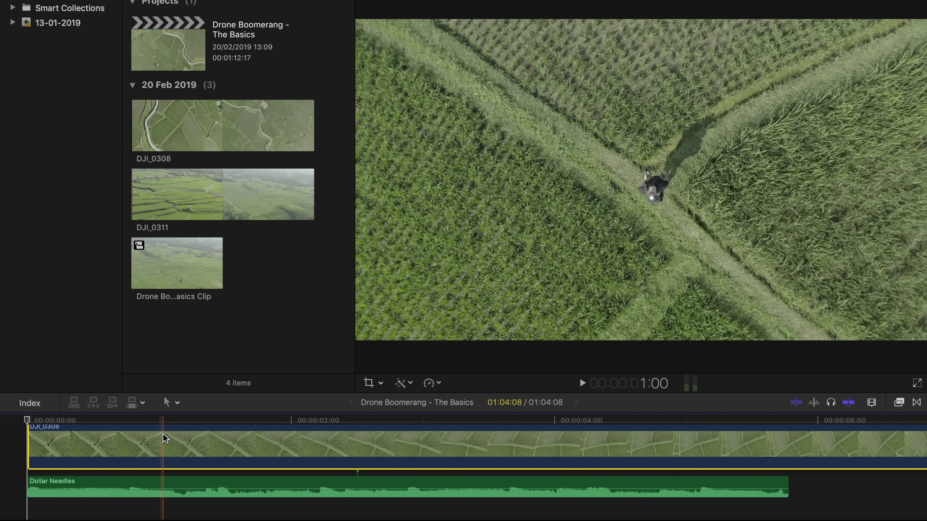
key(super+r)
key(super+minus)
key(super+minus)
key(super+minus)
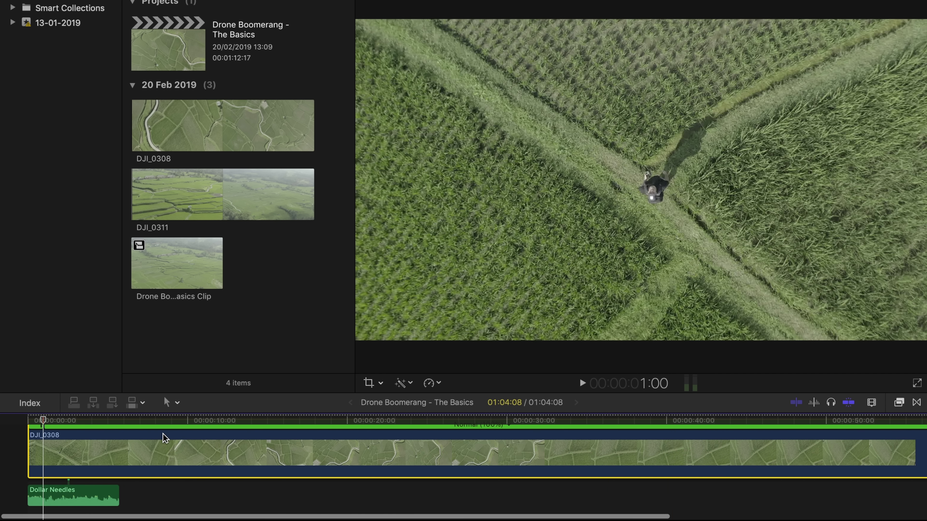
key(super+equal)
drag(672, 453, 693, 456)
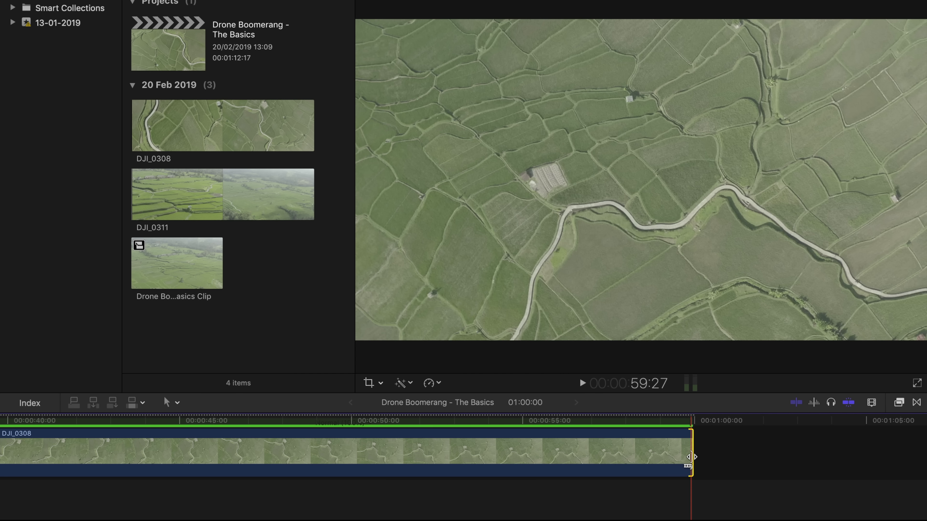
key(super+minus)
Speed DJI_0308 up to Fast 20x, shorten its end further, and move the playhead to its end
click(355, 457)
mouse_move(378, 480)
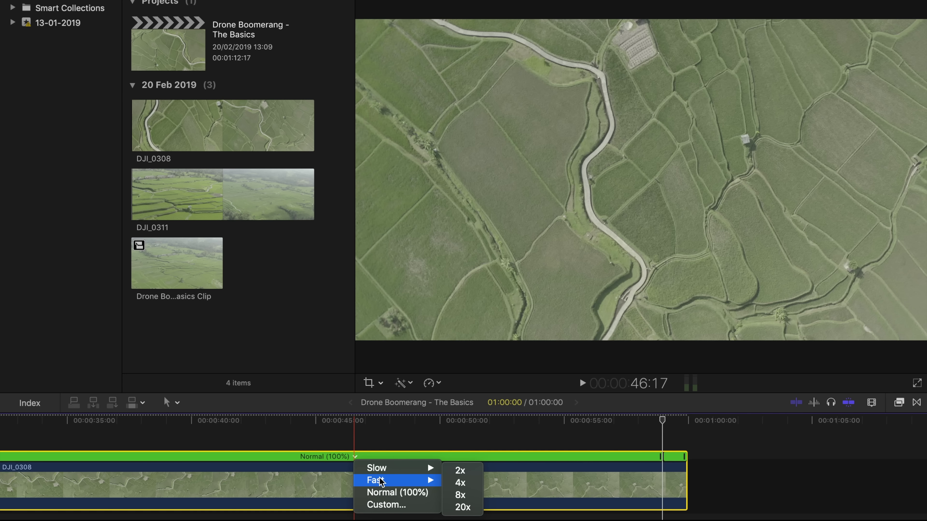
click(466, 508)
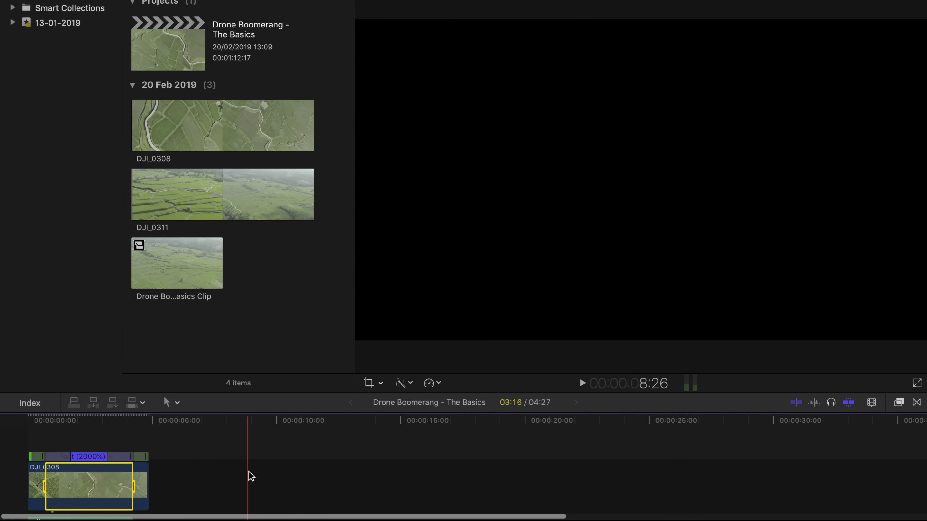
key(super+equal)
click(279, 440)
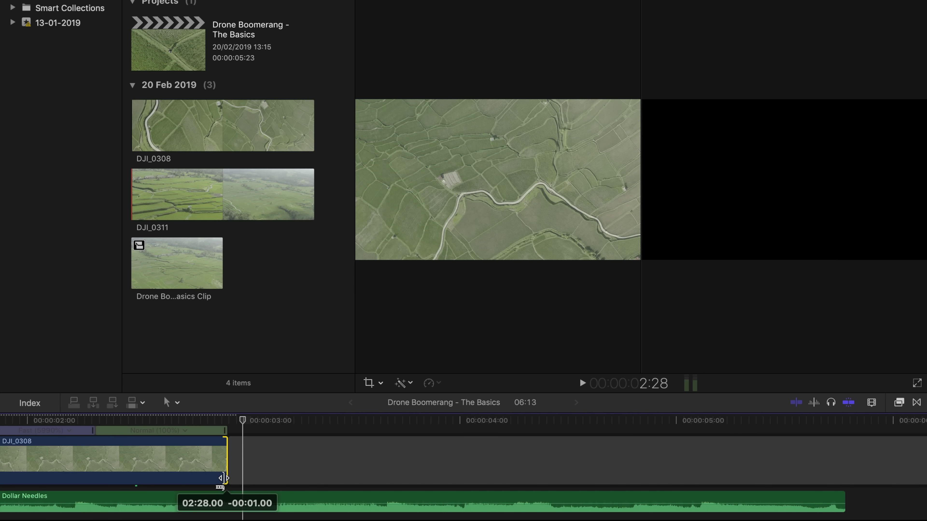
drag(224, 479, 222, 478)
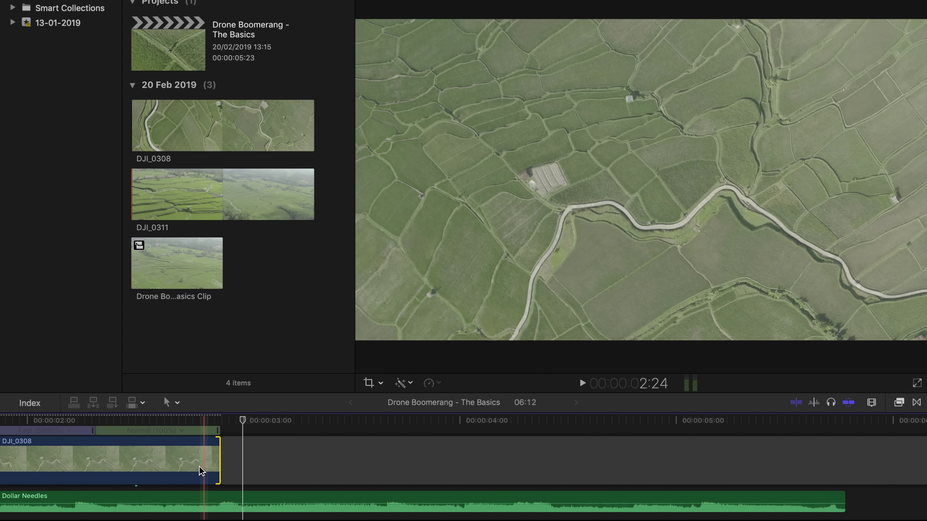
key(super+minus)
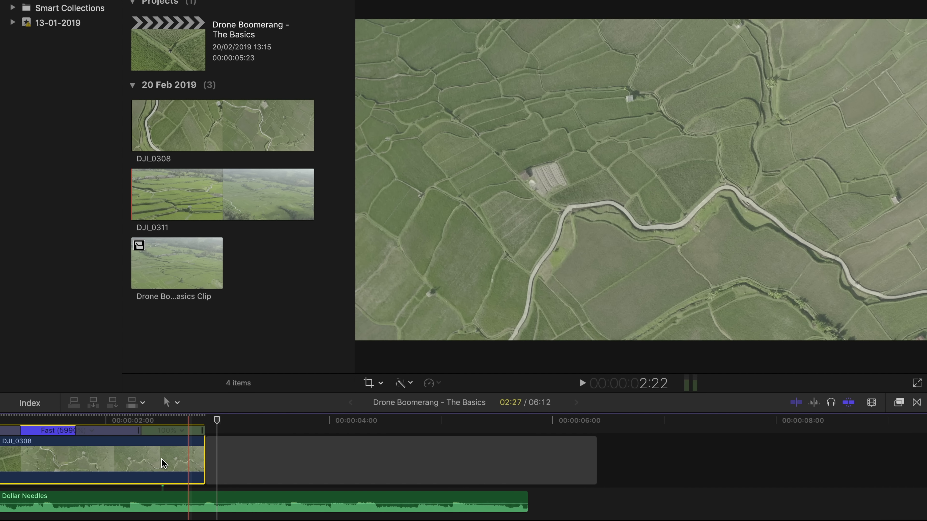
key(End)
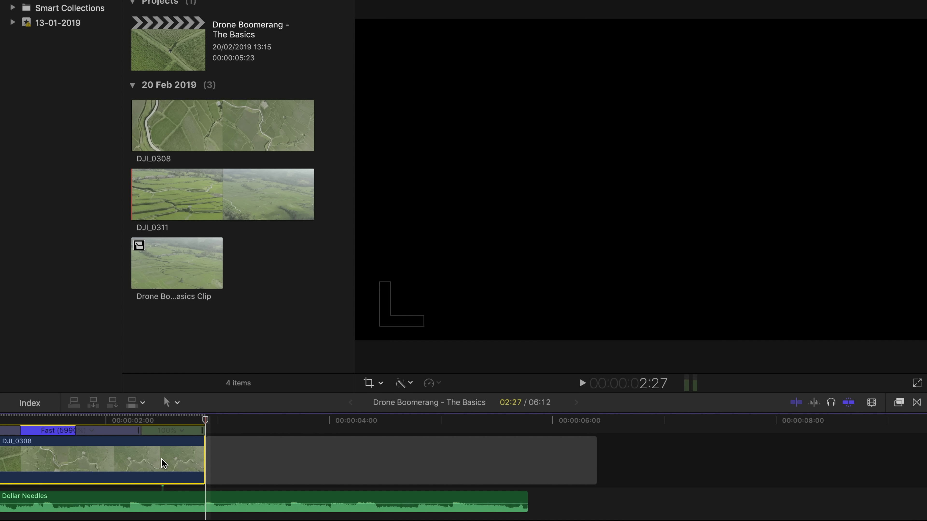
Paste a copy of the fast DJI_0308, make it compound clip 'Drone Boomerang - The Basics Clip 1', and reverse it
key(super+v)
right_click(356, 460)
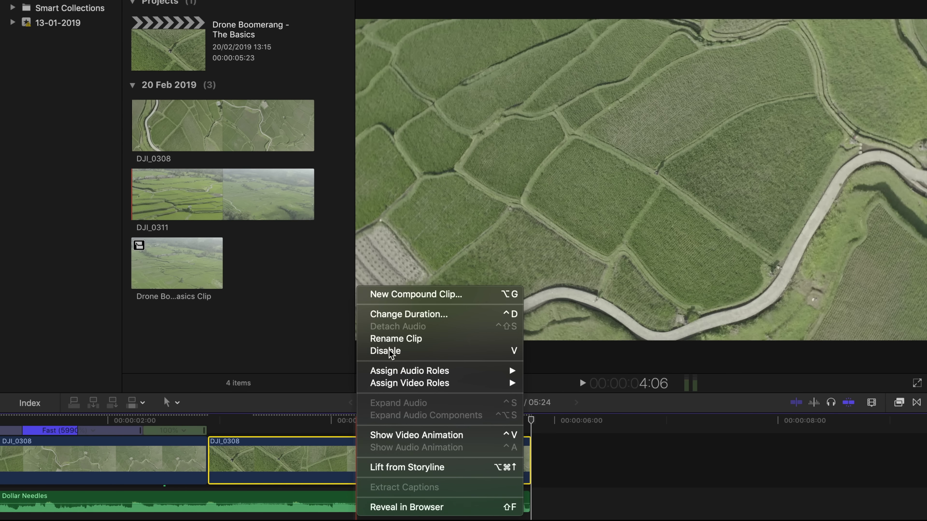
click(399, 301)
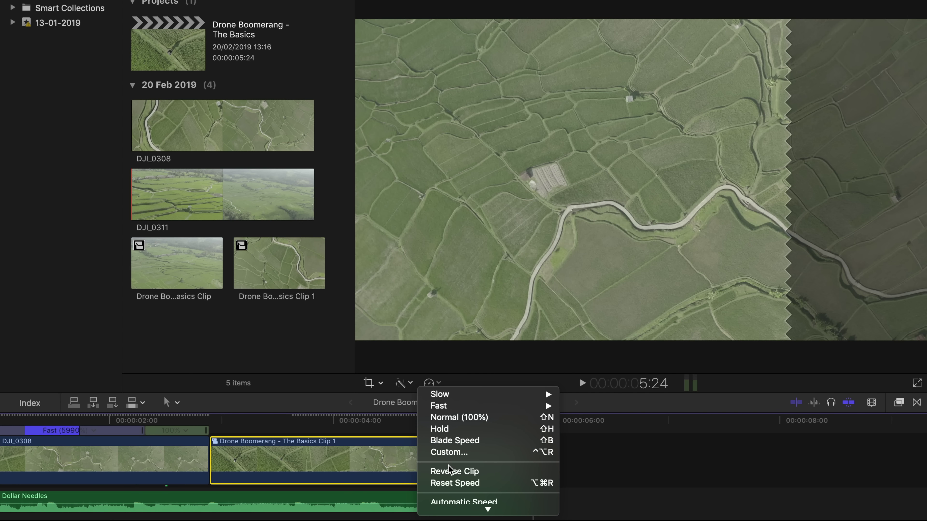
click(452, 475)
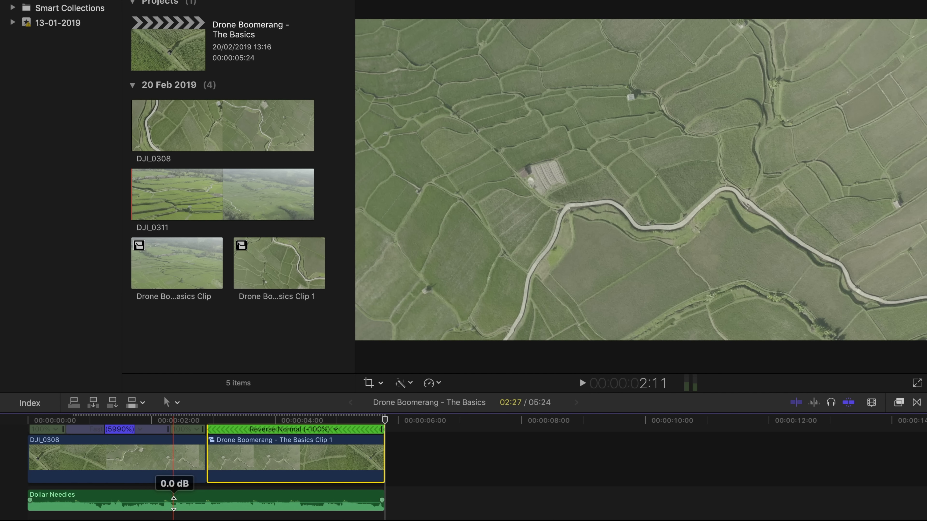
click(177, 462)
key(ctrl+super+1)
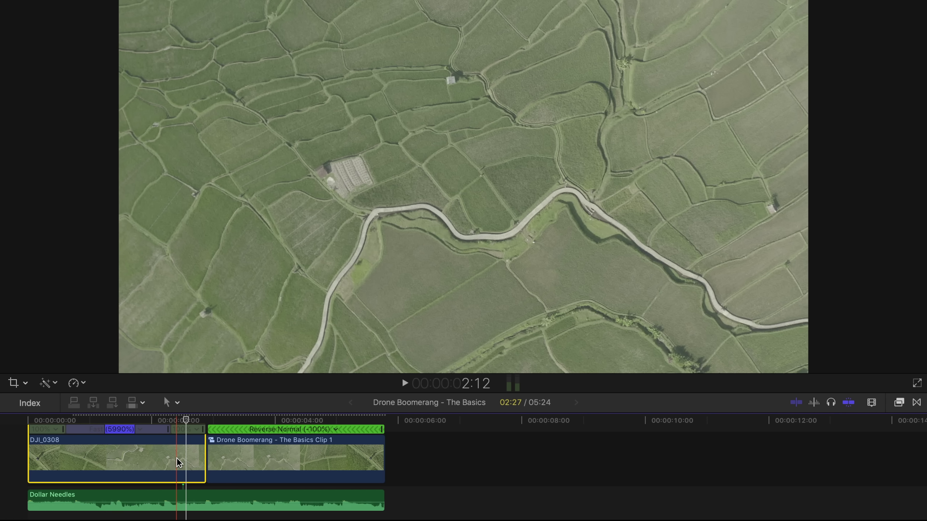